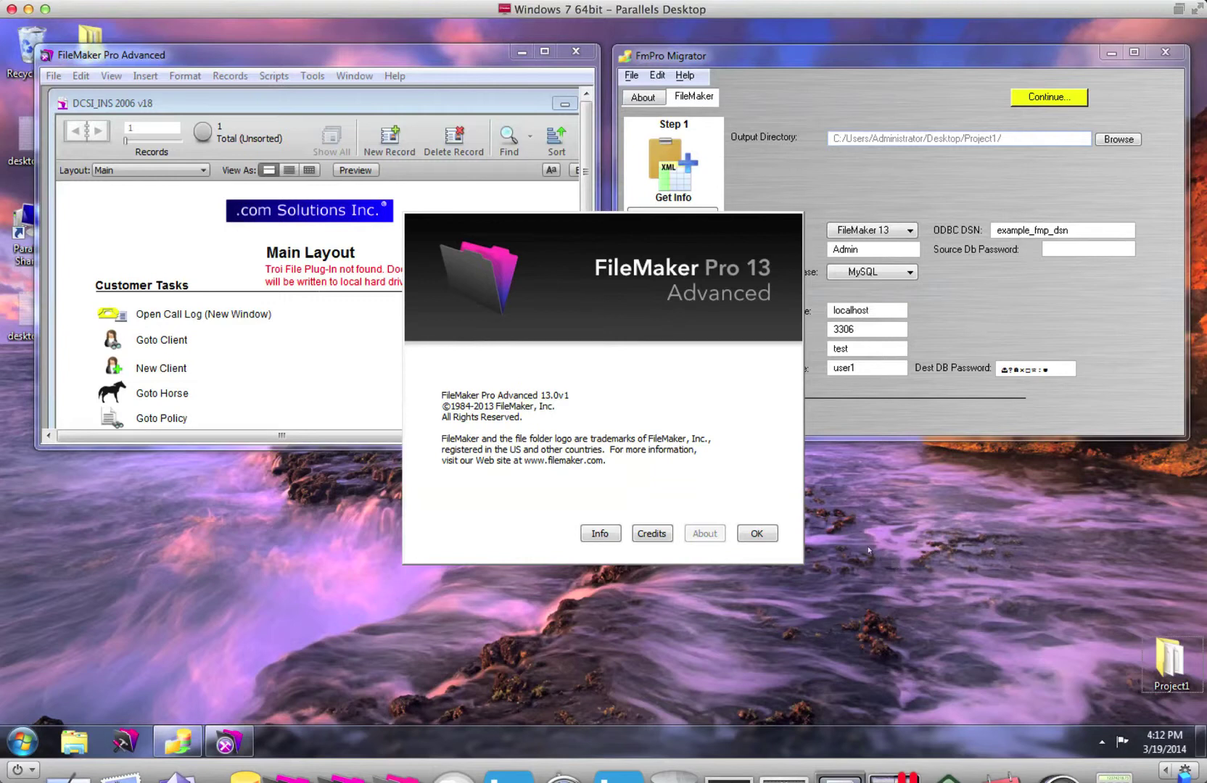
Step: Close the About FileMaker Pro Advanced dialog to reveal the DCSI_INS database
click(761, 536)
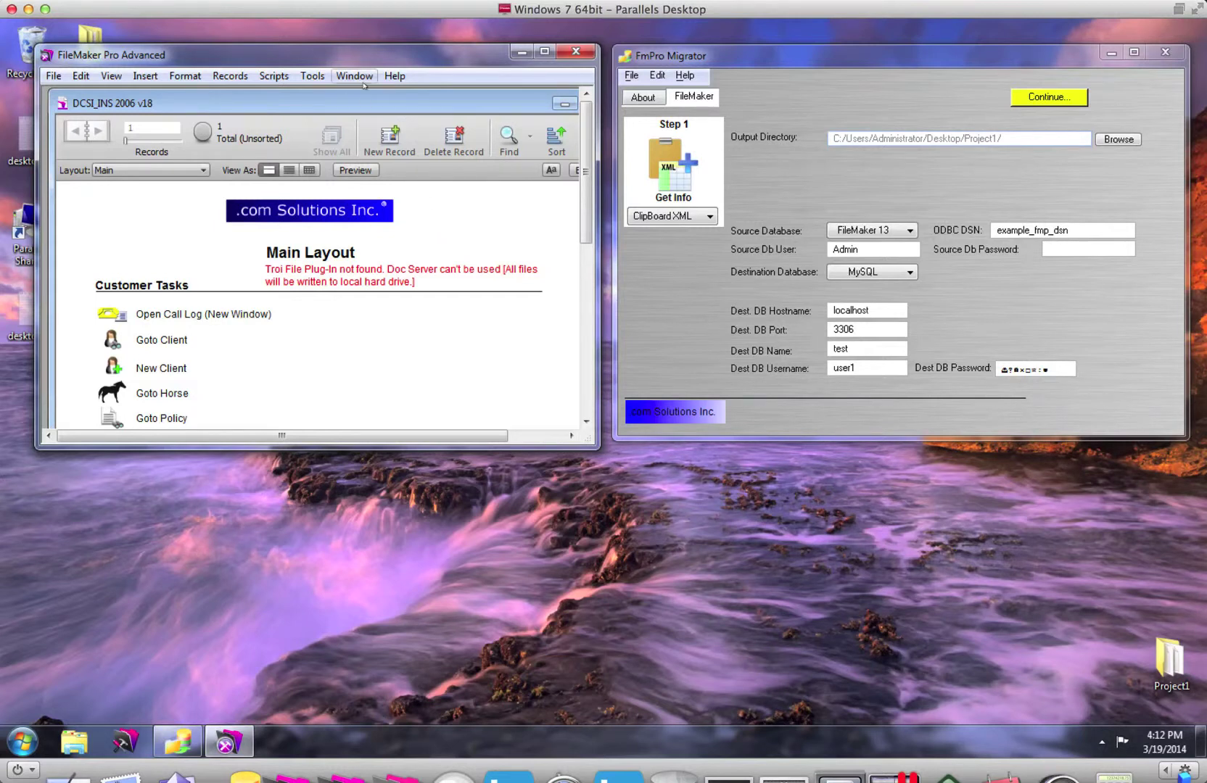
Step: Create a Database Design Report in XML format with automatic opening turned off
click(309, 79)
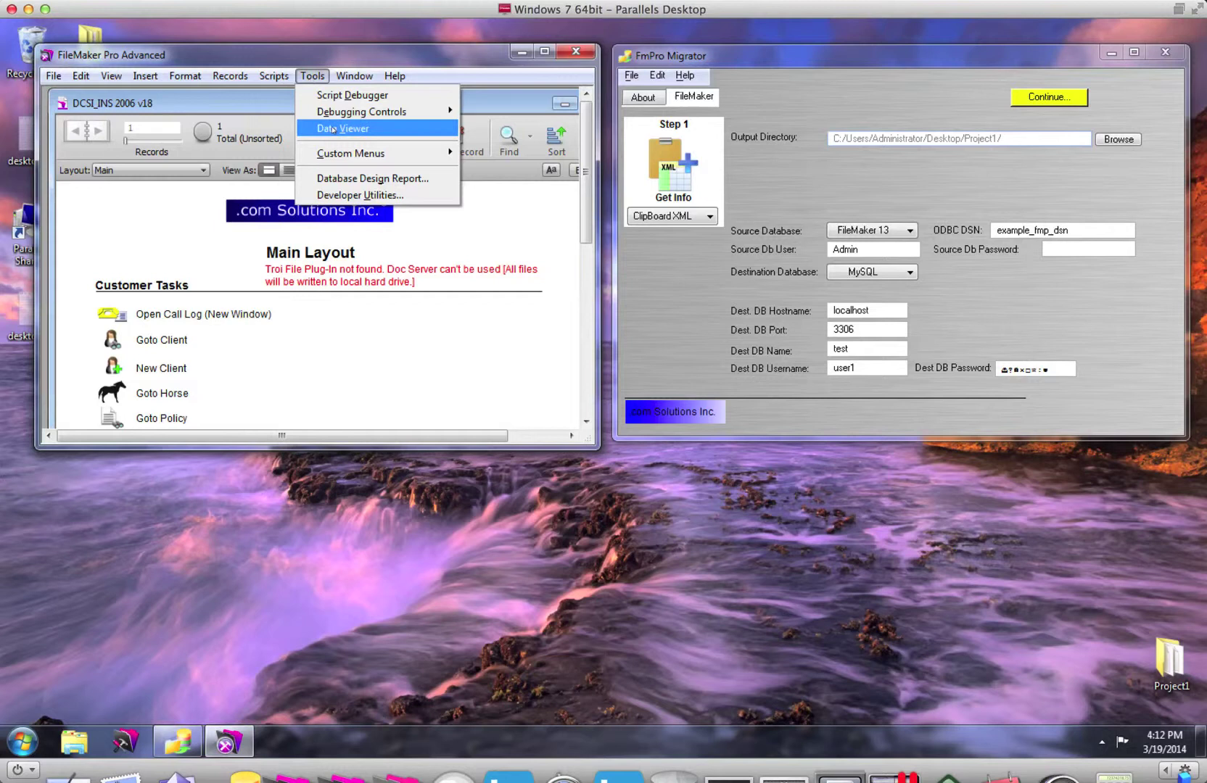
click(364, 179)
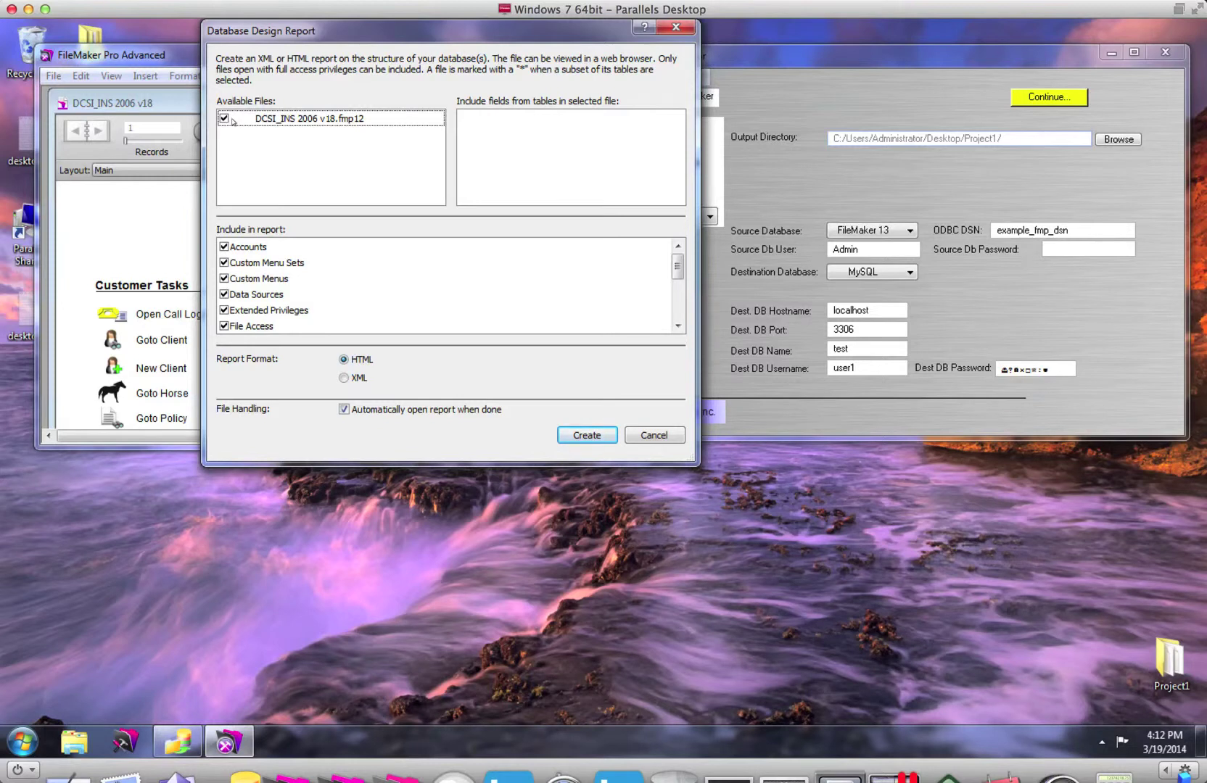
click(344, 378)
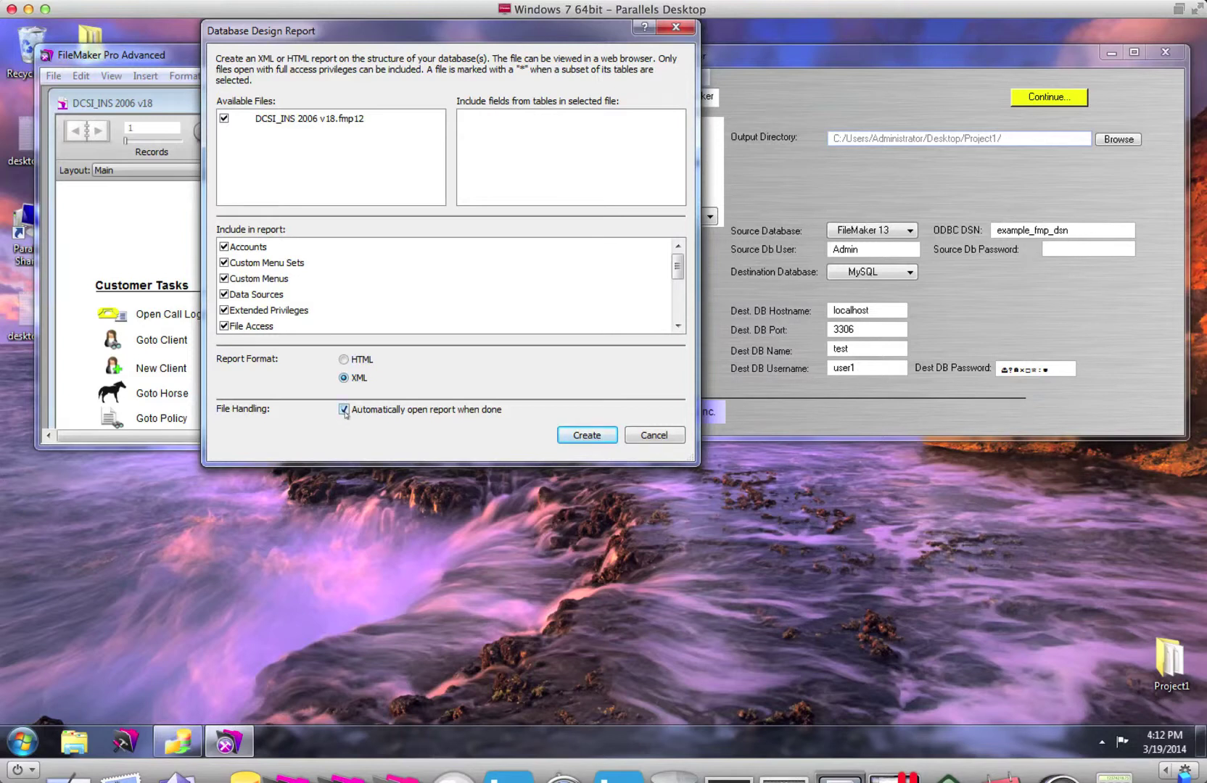
click(346, 411)
click(586, 436)
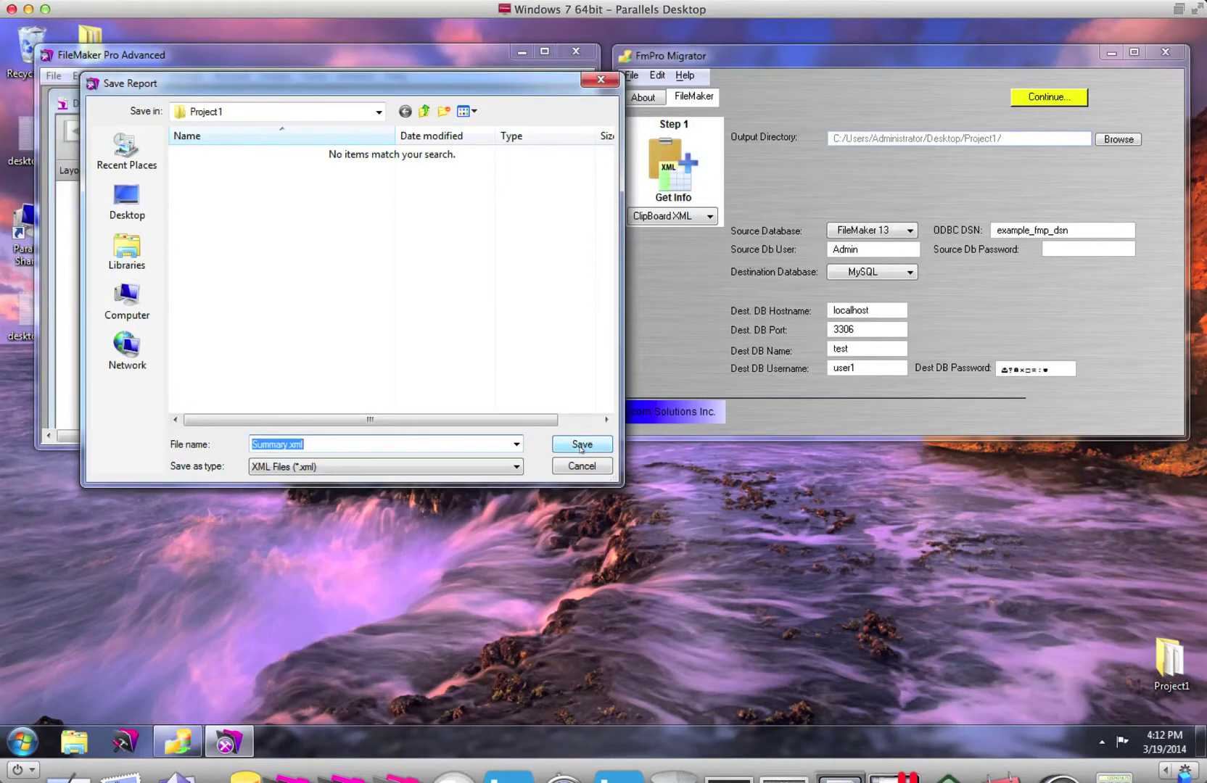
Step: Save the design report as Summary.xml in the Project1 folder
click(582, 446)
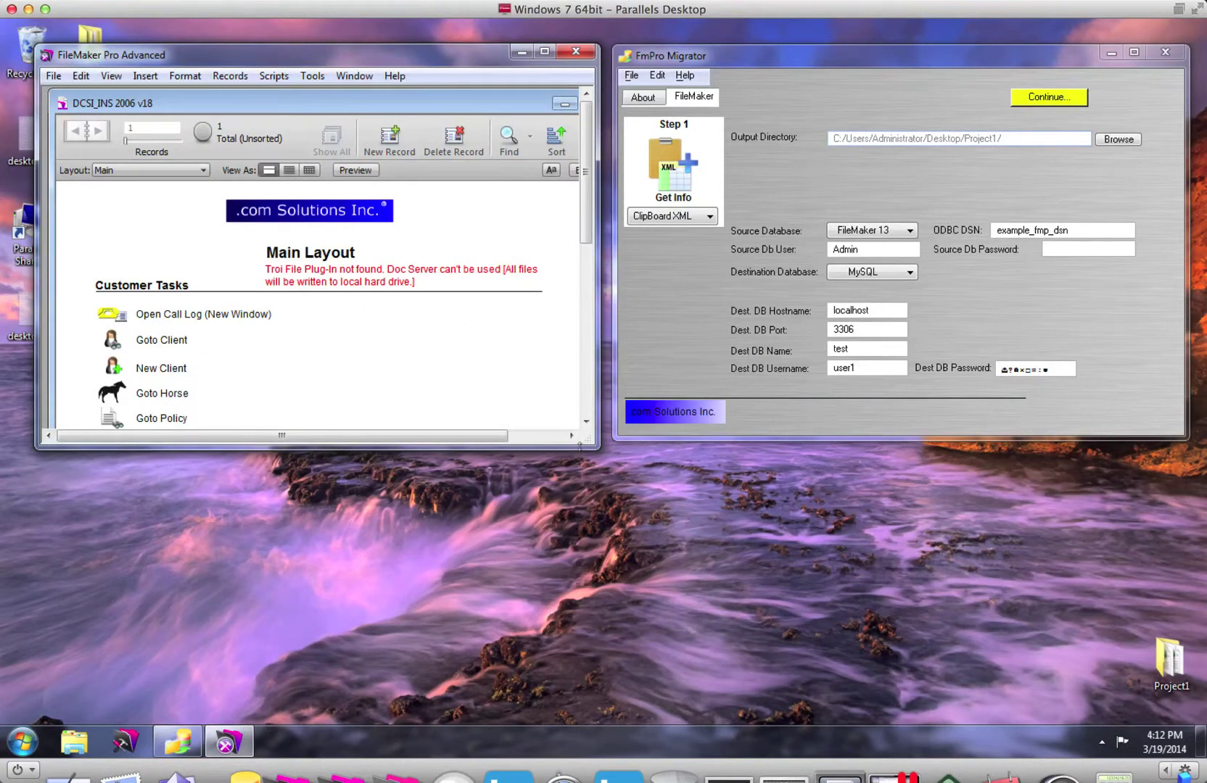
Step: Continue in FmPro Migrator to the Migration Process window listing the 34 source tables
click(794, 202)
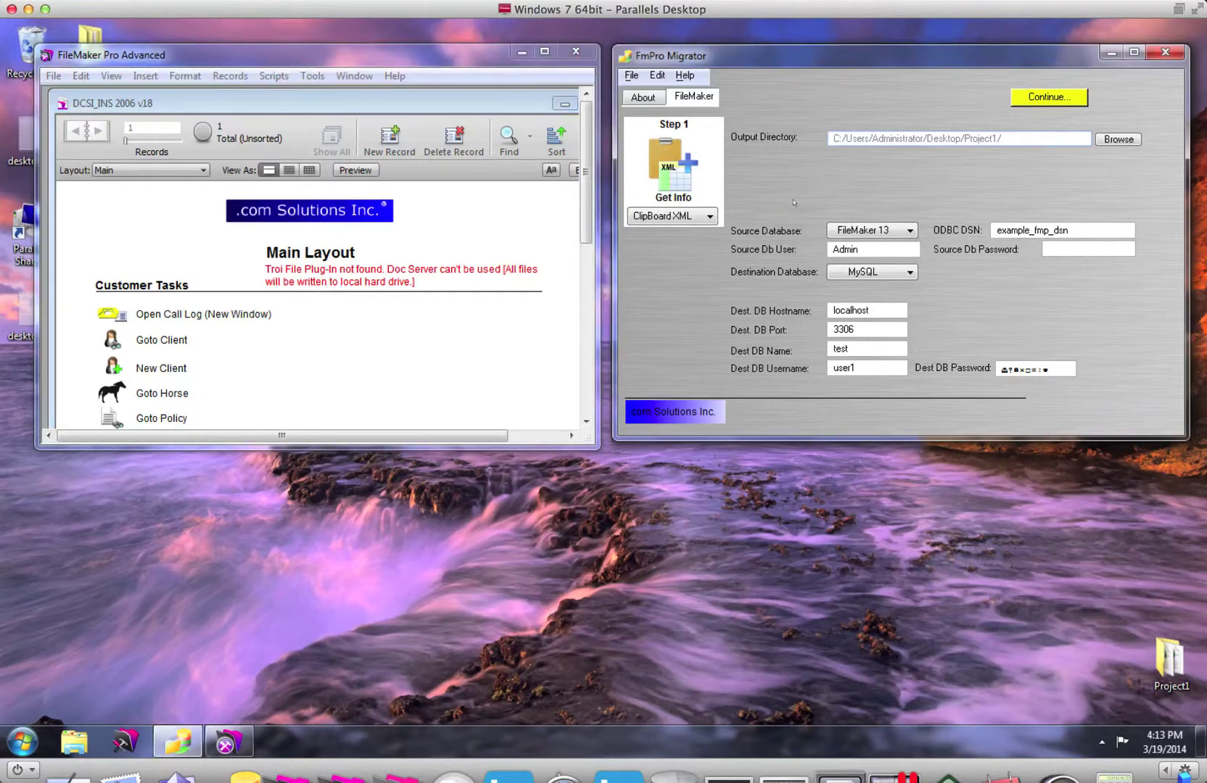
click(1031, 100)
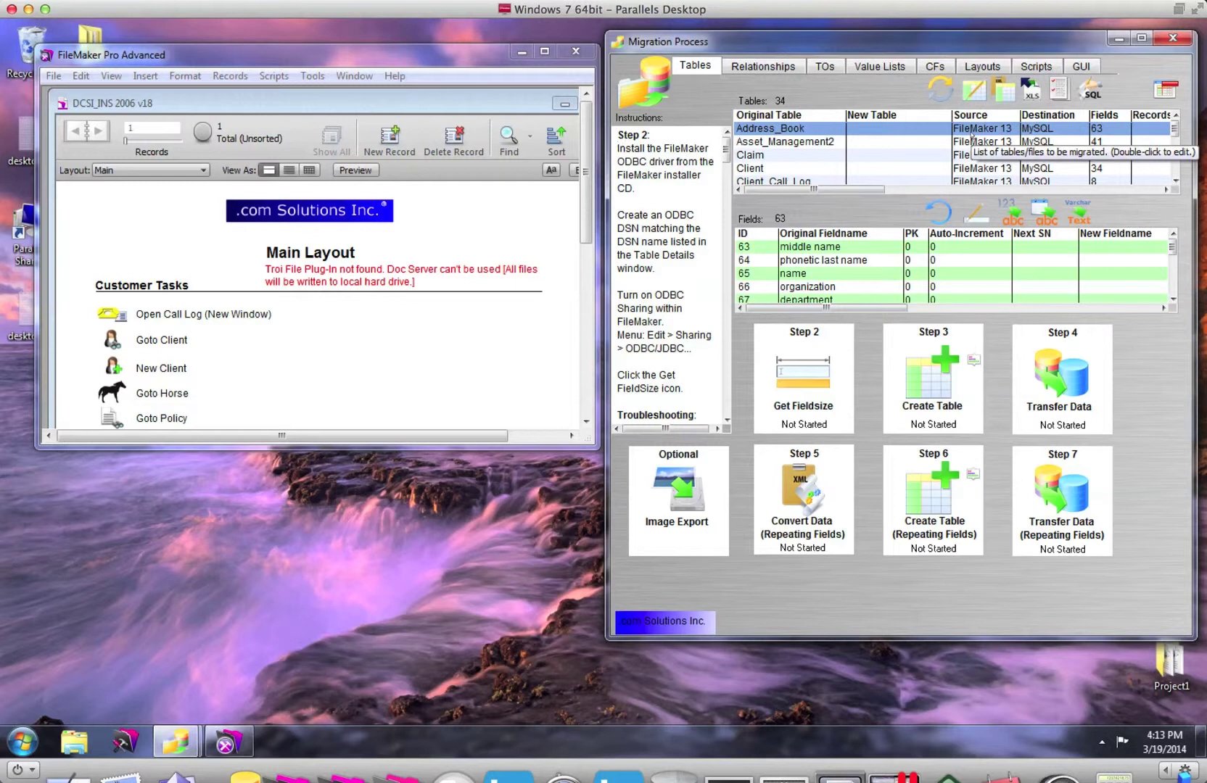
Step: Start importing relationships from a DDR XML file on the Relationships tab
click(771, 66)
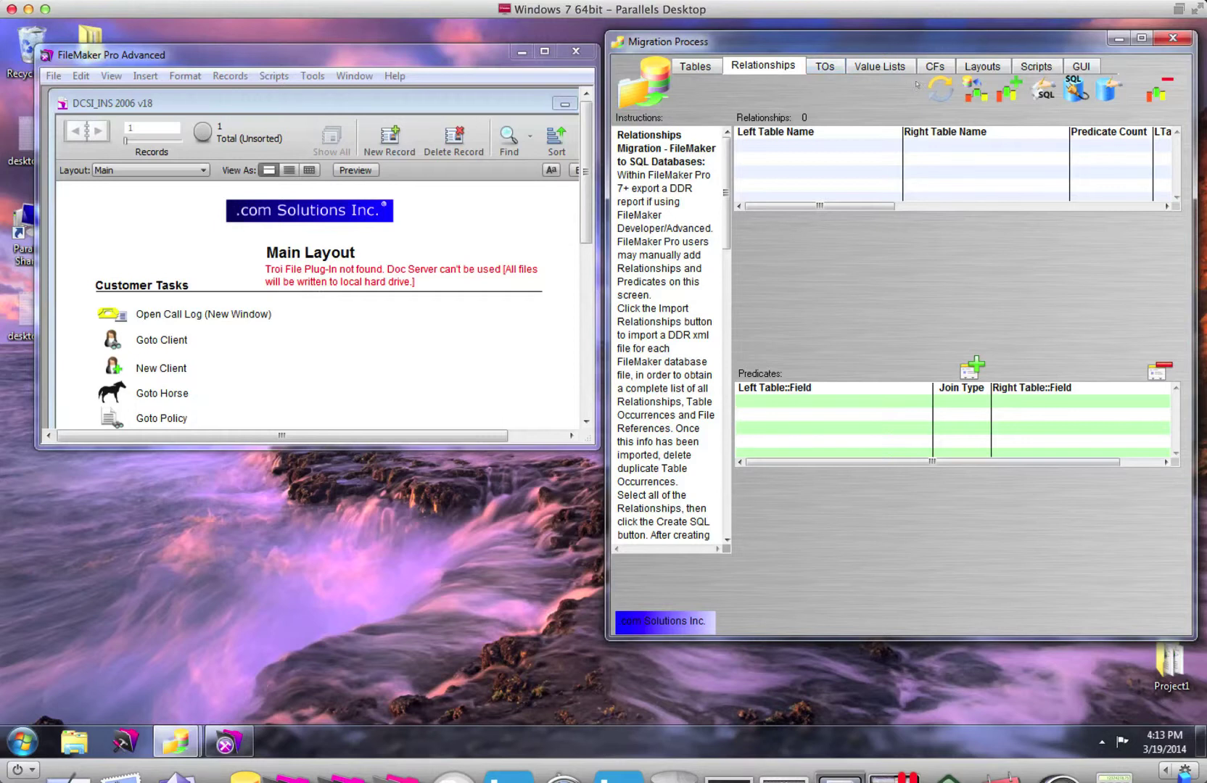
click(974, 92)
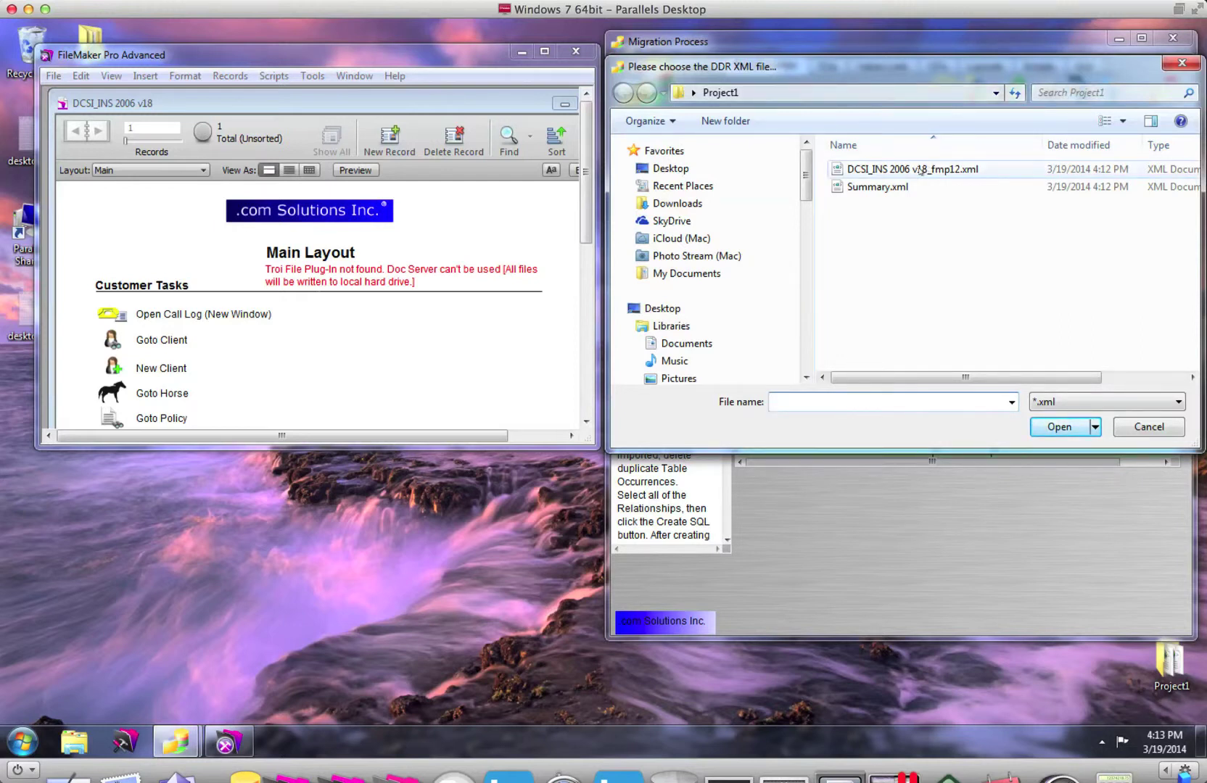
Step: Import DCSI_INS 2006 v18_fmp12.xml from Project1, loading 78 relationships
click(922, 171)
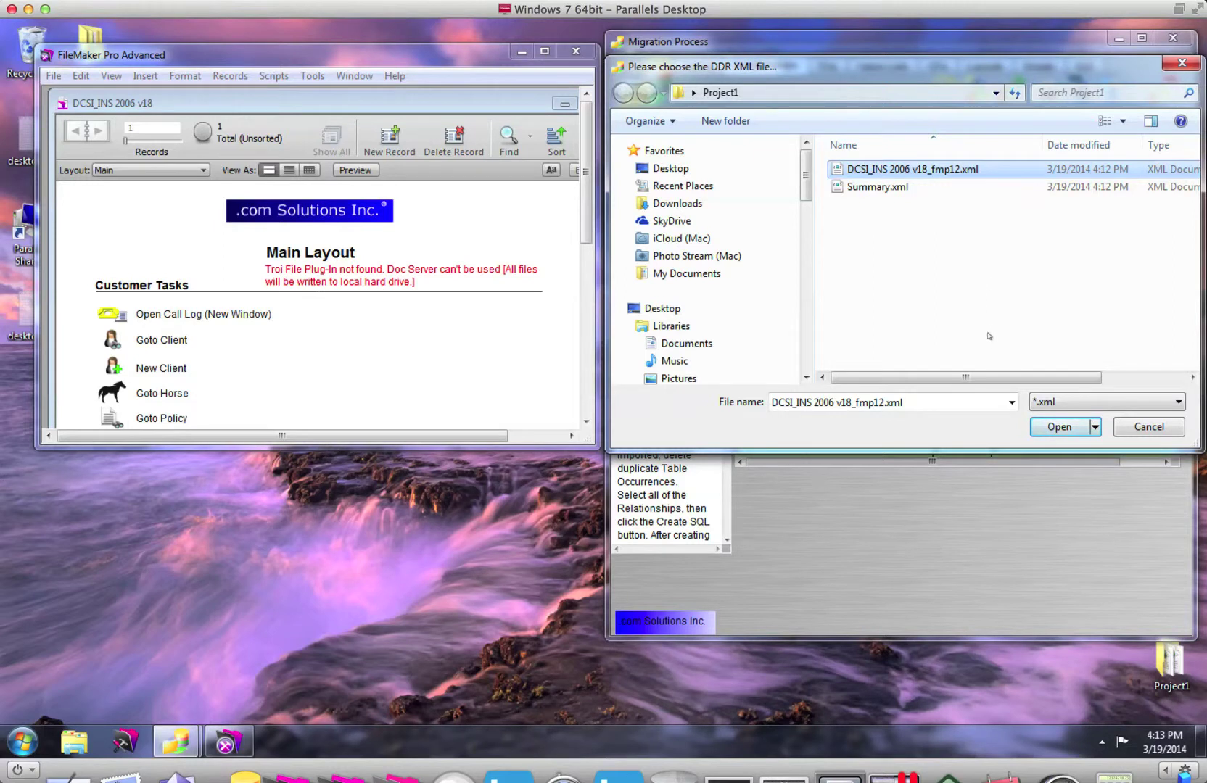
click(1053, 427)
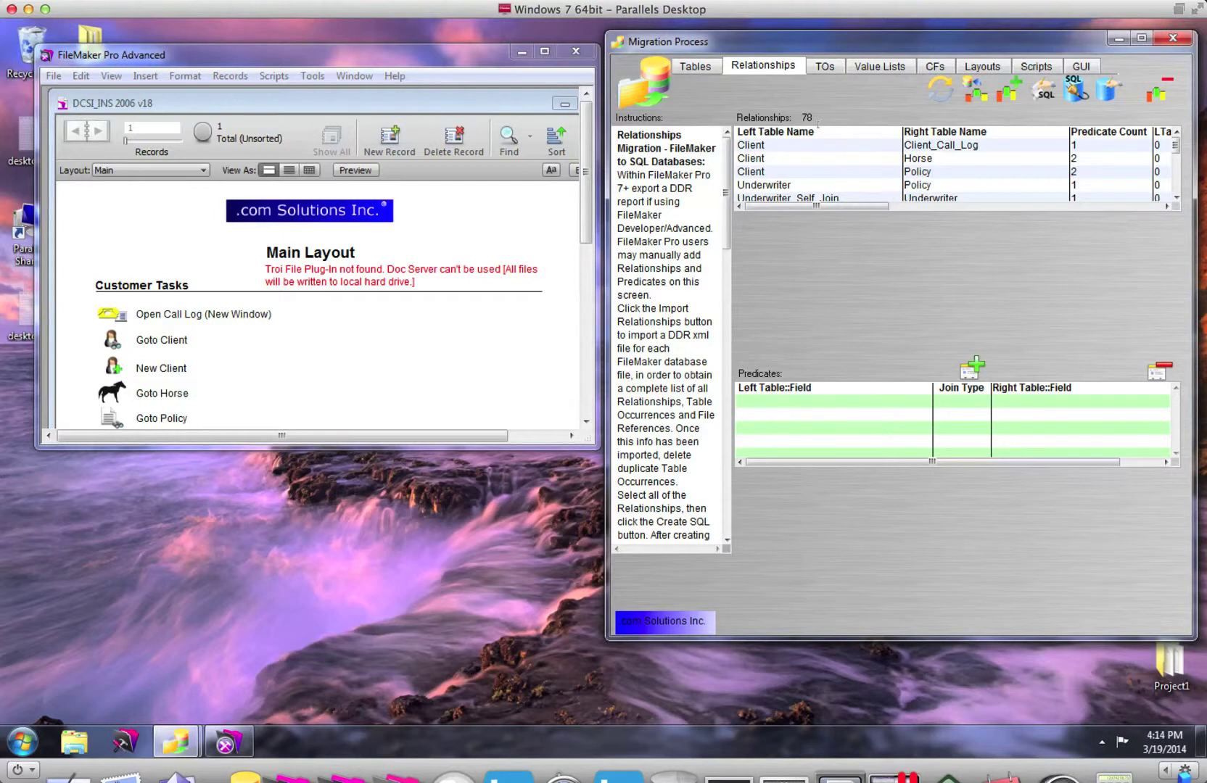
Step: Check the 85 table occurrences, Boardereau Status value list, and AmtCompounded_cf custom function code
click(826, 66)
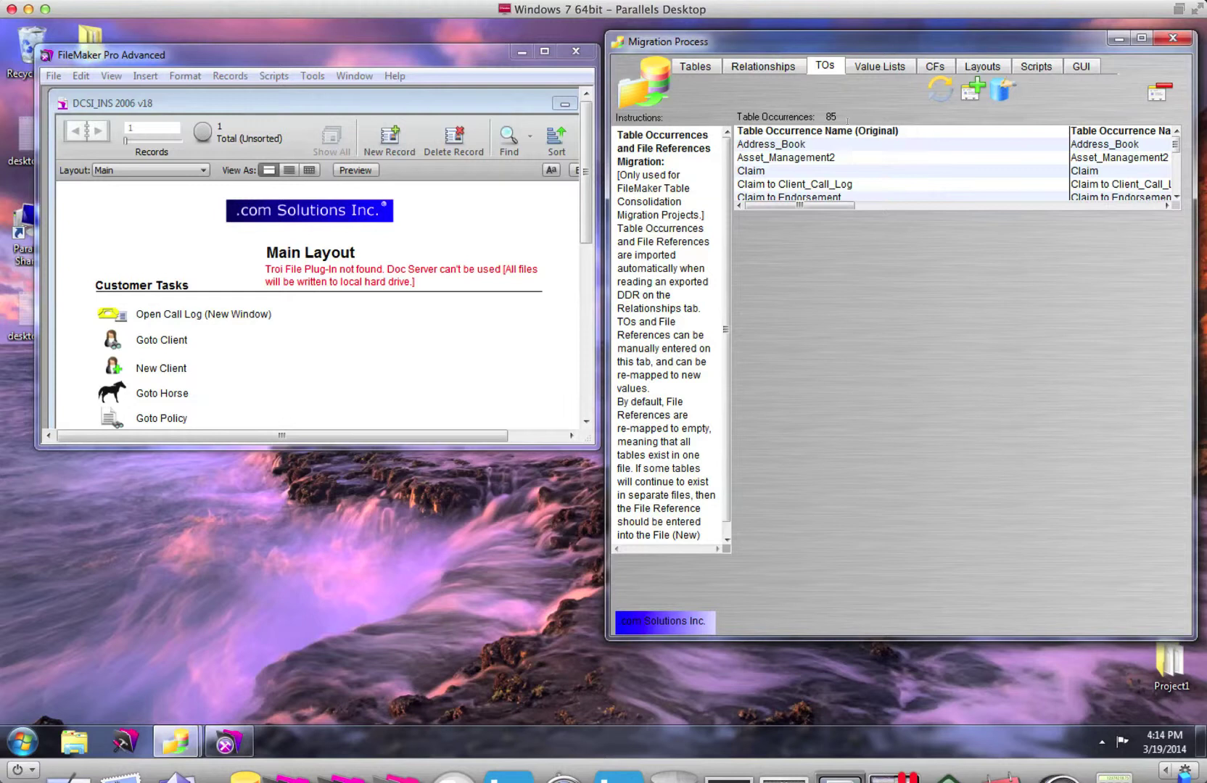
click(876, 68)
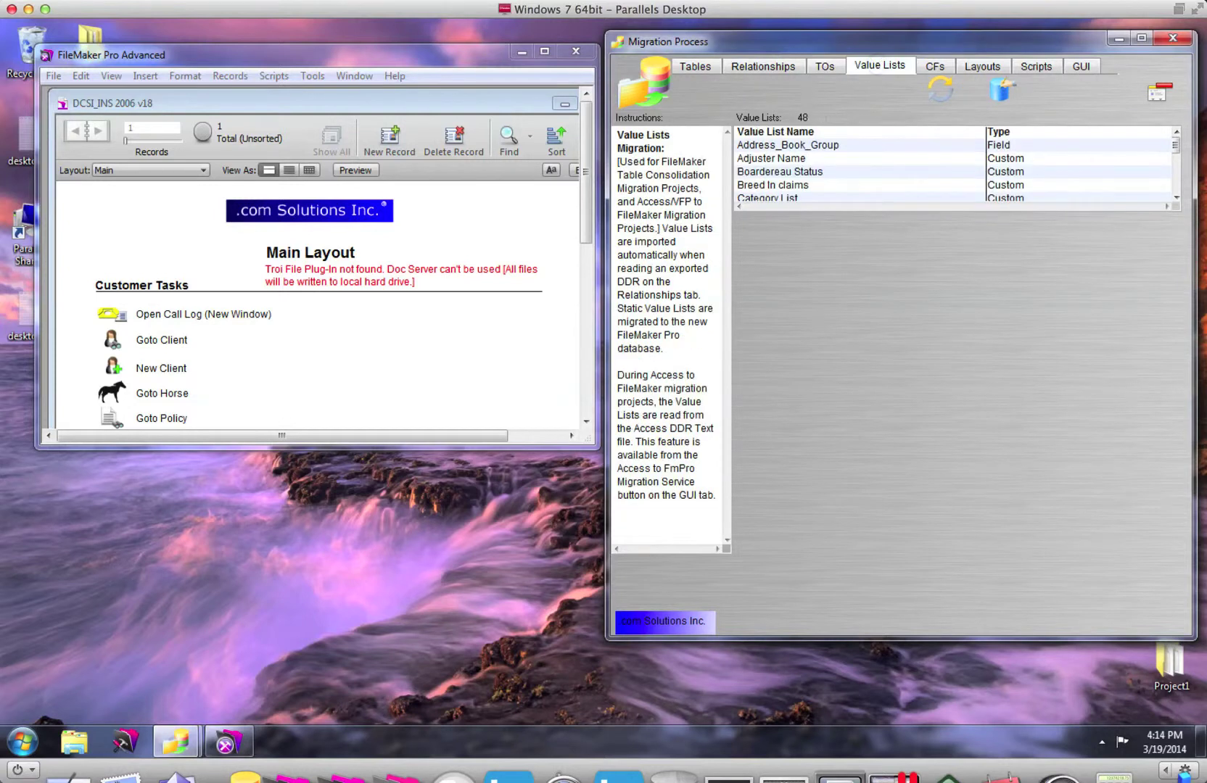
click(802, 168)
click(933, 68)
click(842, 145)
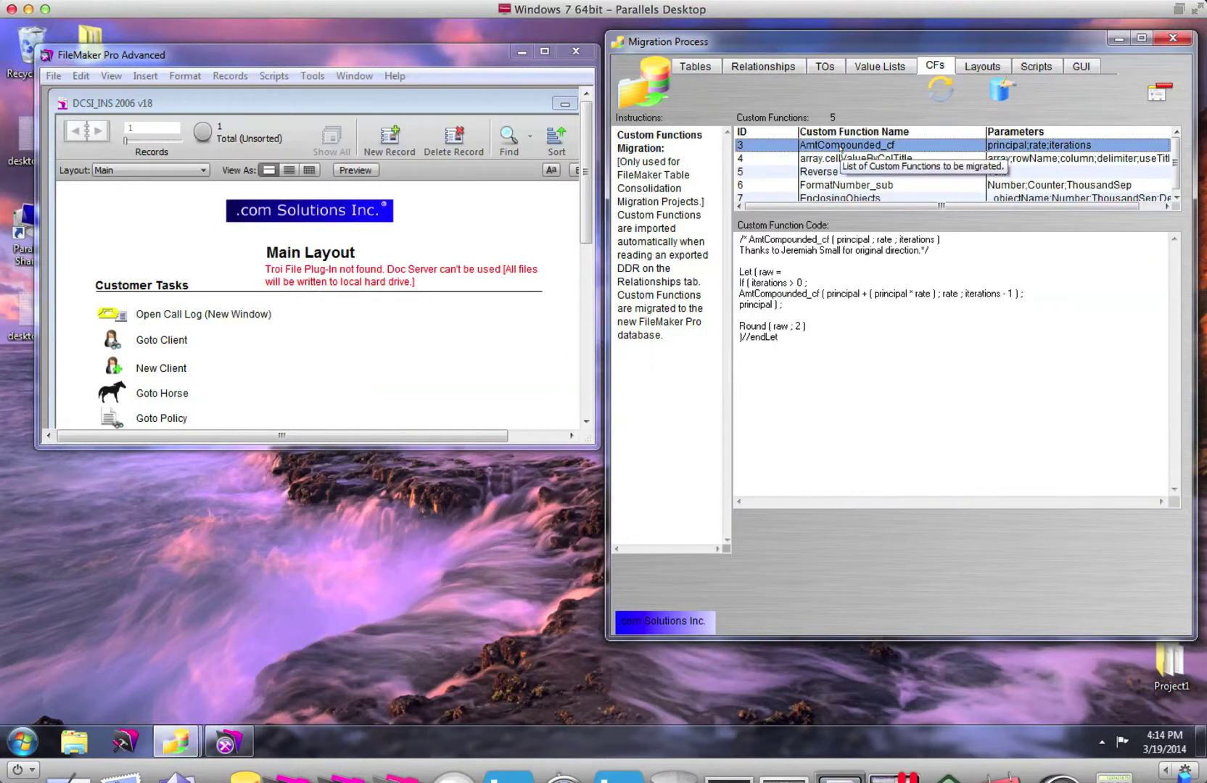